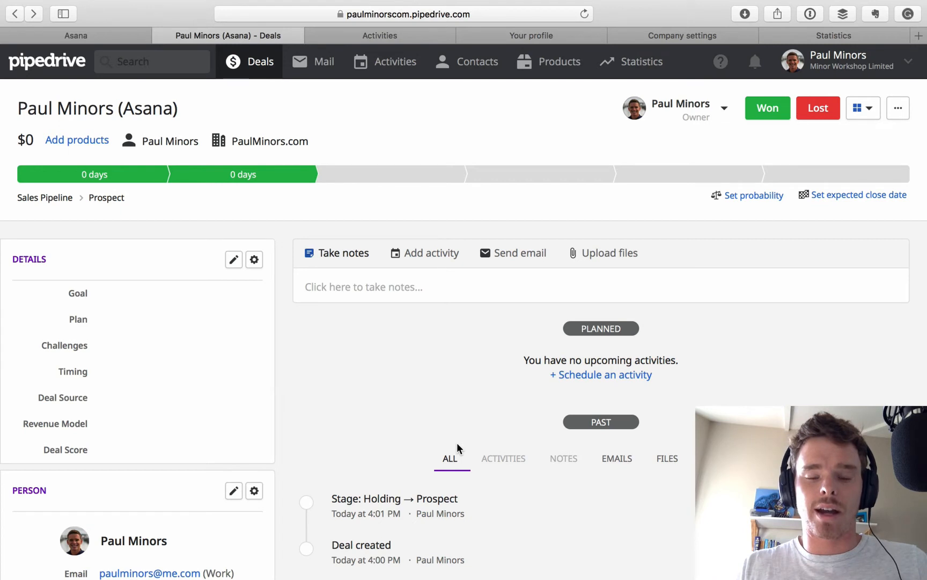
pyautogui.scroll(-3, 386, 333)
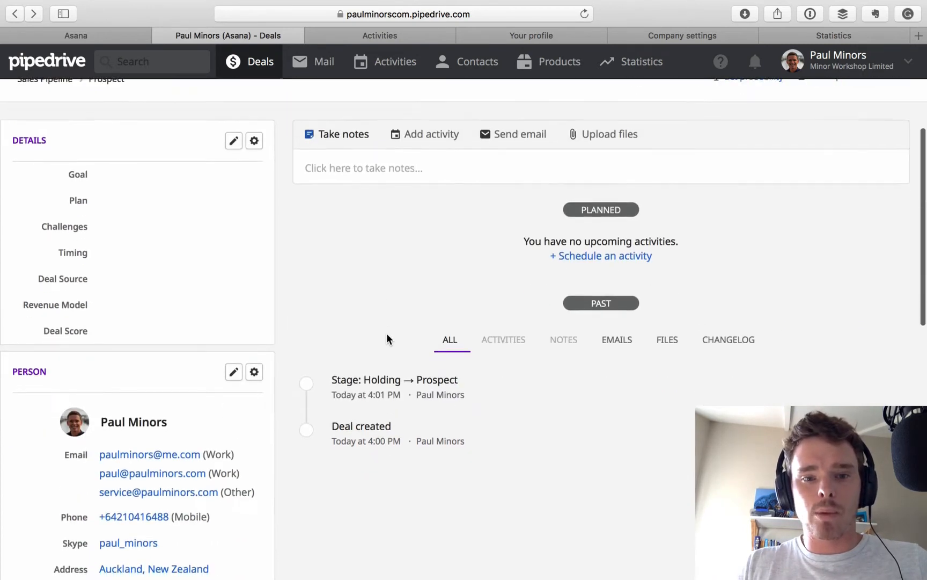
pyautogui.scroll(3, 386, 333)
pyautogui.scroll(-4, 345, 176)
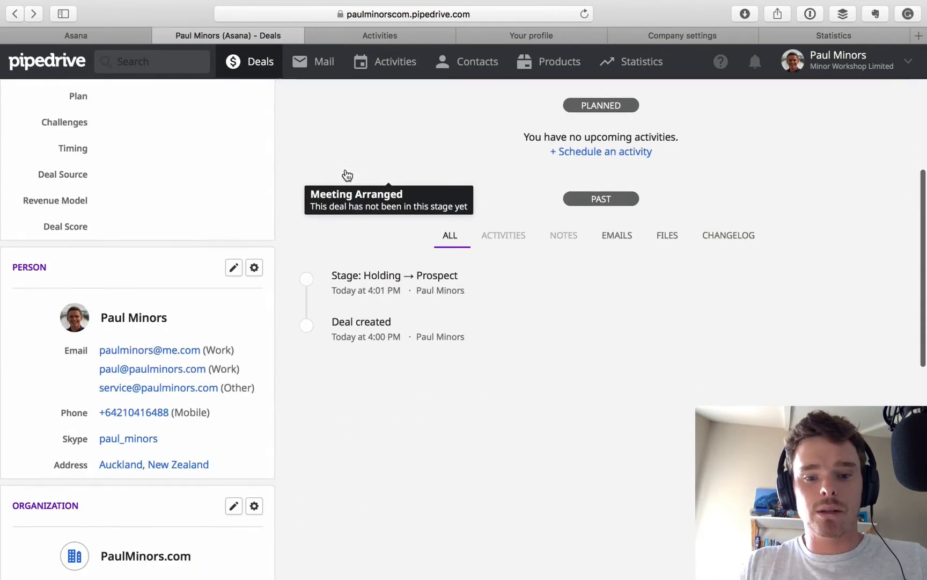
pyautogui.scroll(4, 345, 171)
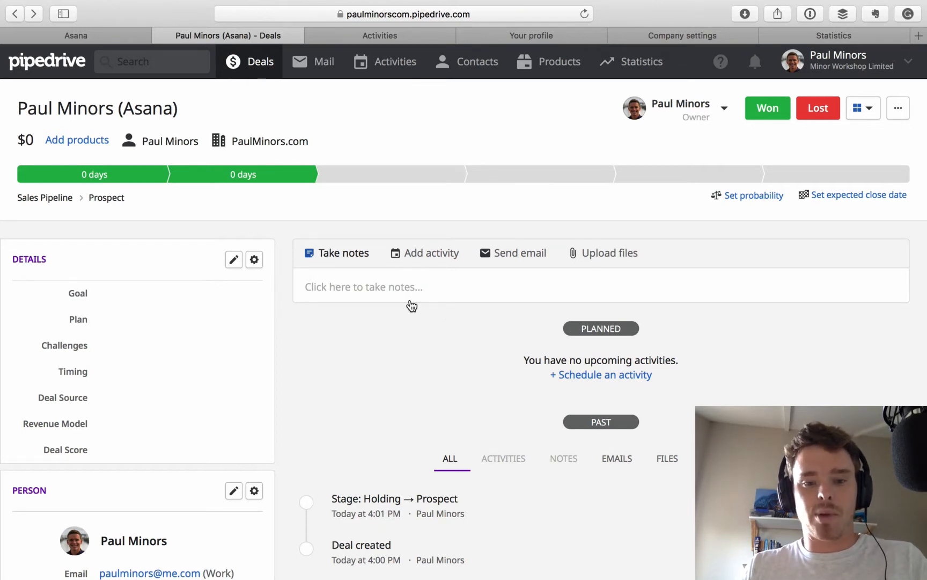
# - Start an Email follow up activity on the deal with a note to schedule a call with the contact
pyautogui.scroll(-1, 411, 306)
pyautogui.click(423, 236)
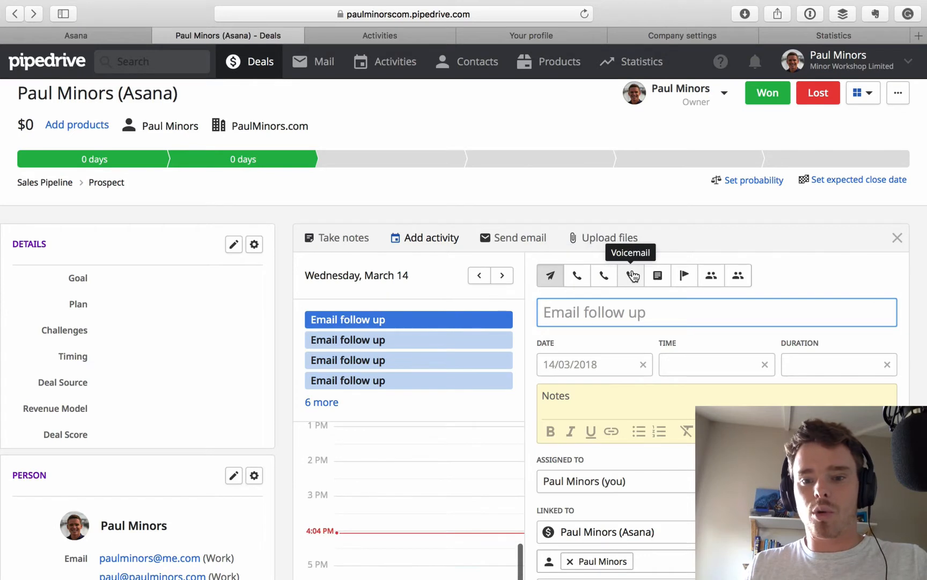
pyautogui.scroll(-1, 588, 334)
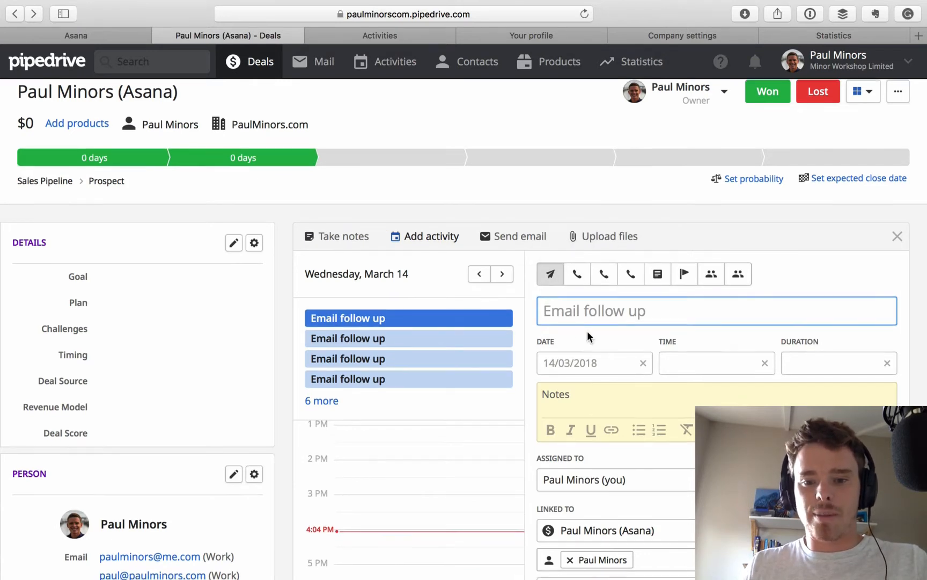
pyautogui.scroll(-4, 587, 331)
pyautogui.click(577, 332)
pyautogui.write('Schedule call with Paul')
pyautogui.scroll(-2, 638, 361)
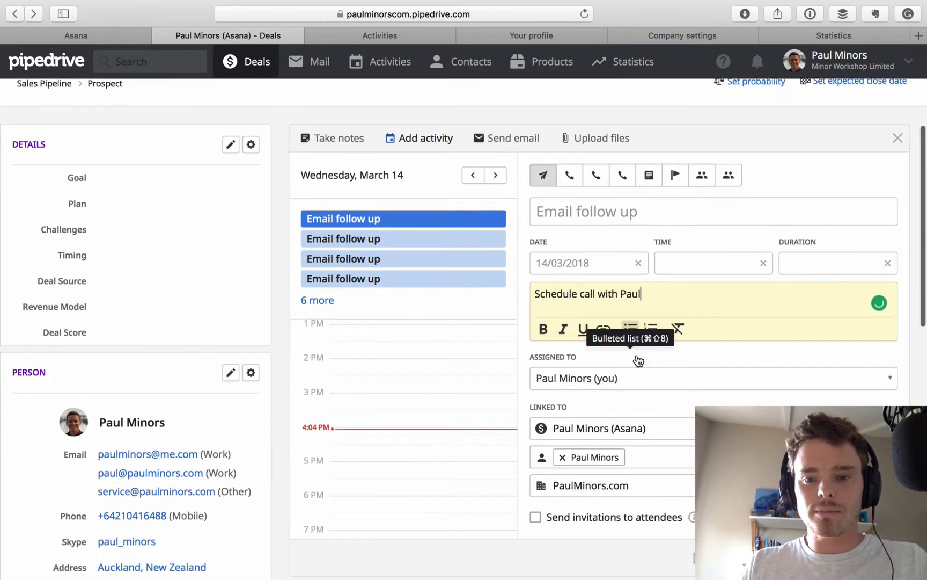
# - Set the email follow-up's date to 15/03/2018 and save the activity
pyautogui.click(592, 252)
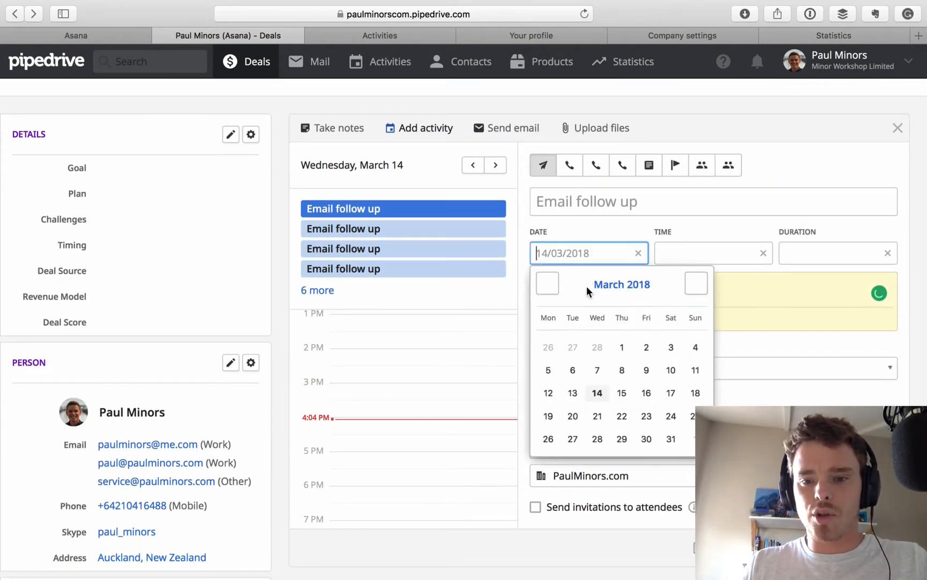
pyautogui.click(620, 393)
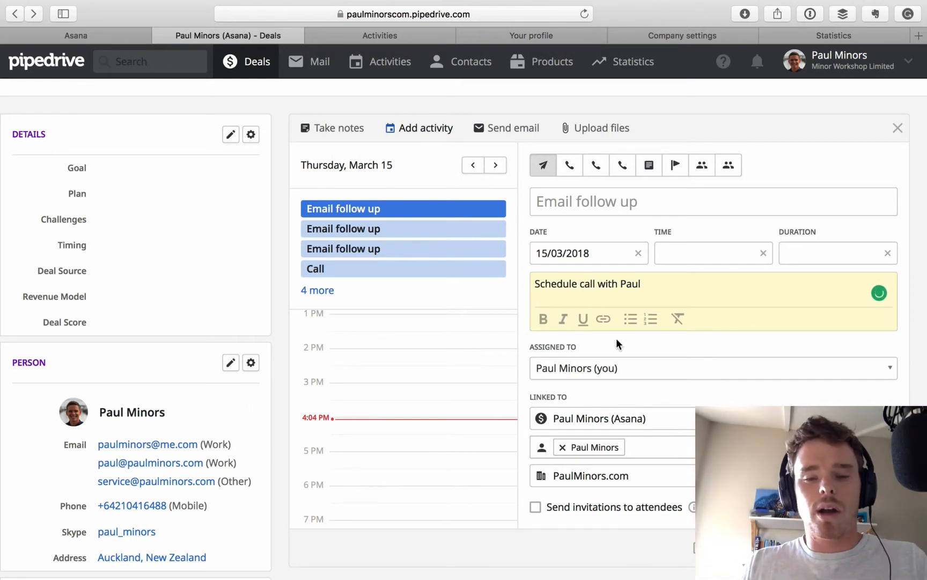
pyautogui.press('Return')
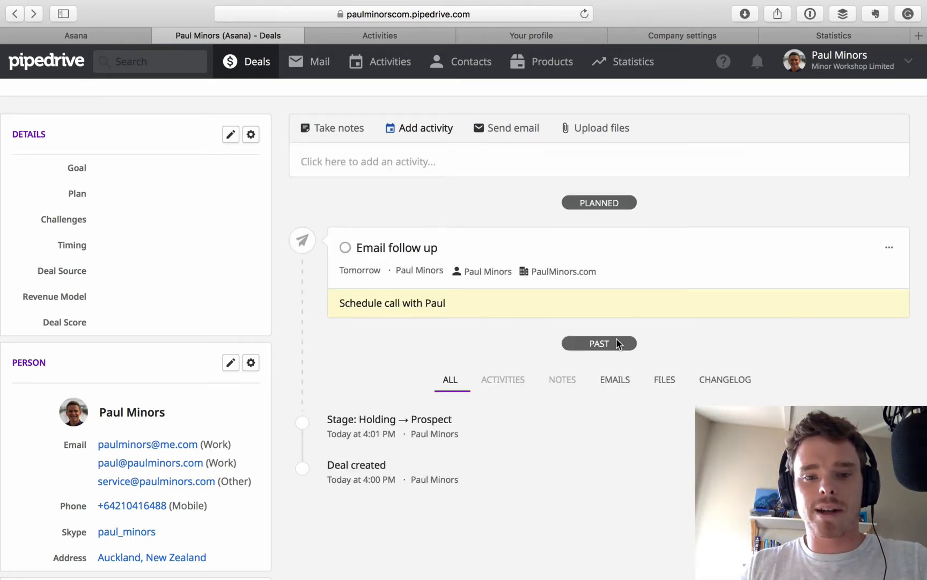
# - View tomorrow's activities in the activity list and return to the deal from its new follow-up entry
pyautogui.scroll(5, 616, 344)
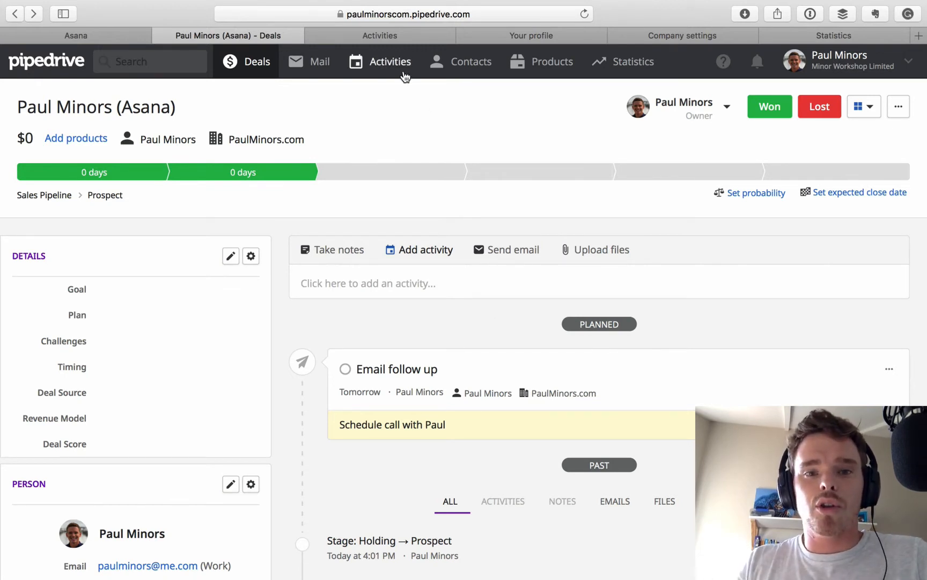
pyautogui.click(393, 38)
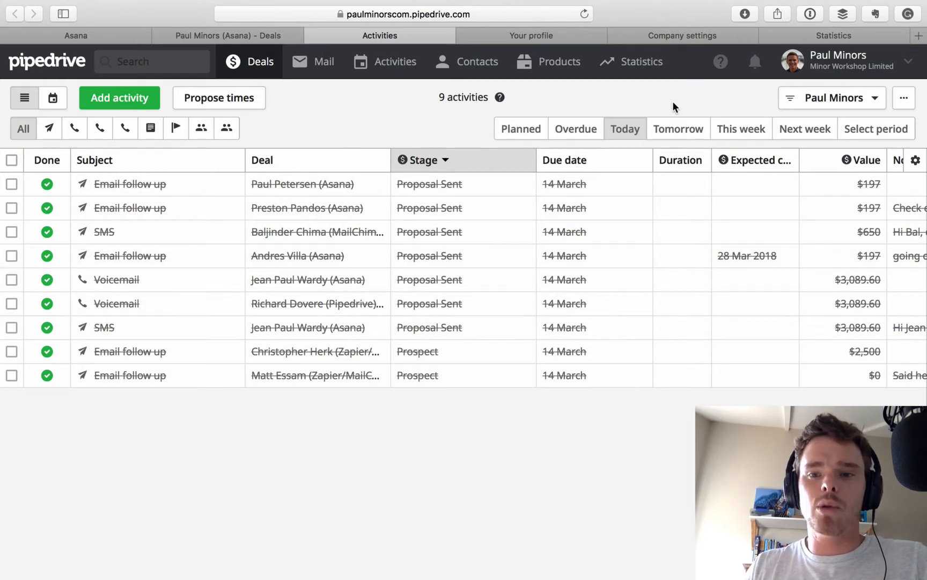
pyautogui.click(689, 134)
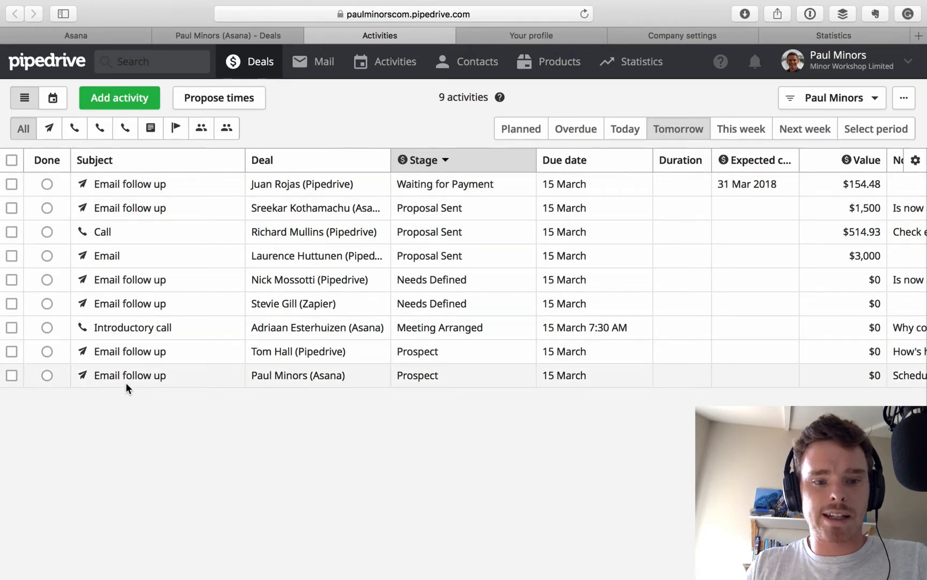
pyautogui.click(310, 377)
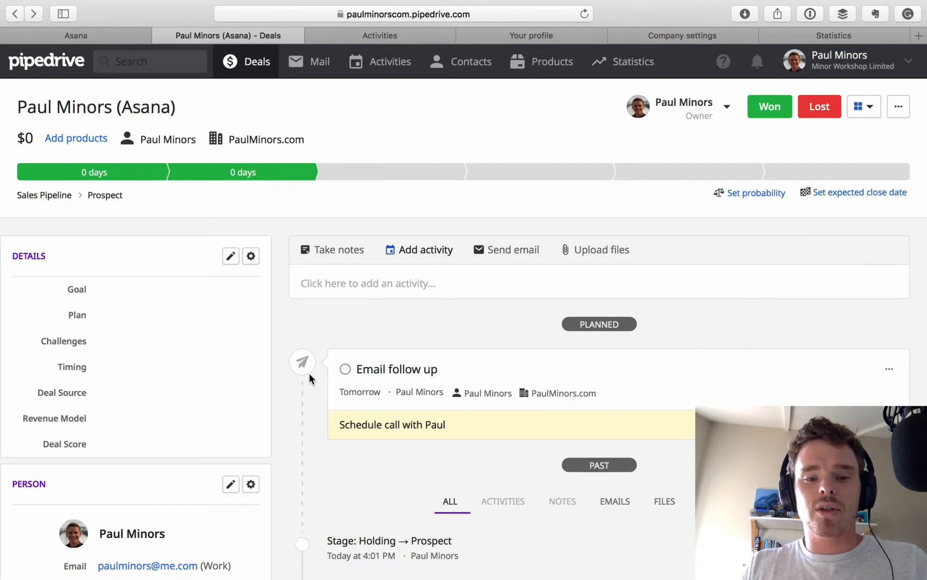
# - Complete the planned email follow-up and schedule another for 20/03/2018 with a note to follow up with the contact about the meeting
pyautogui.click(346, 369)
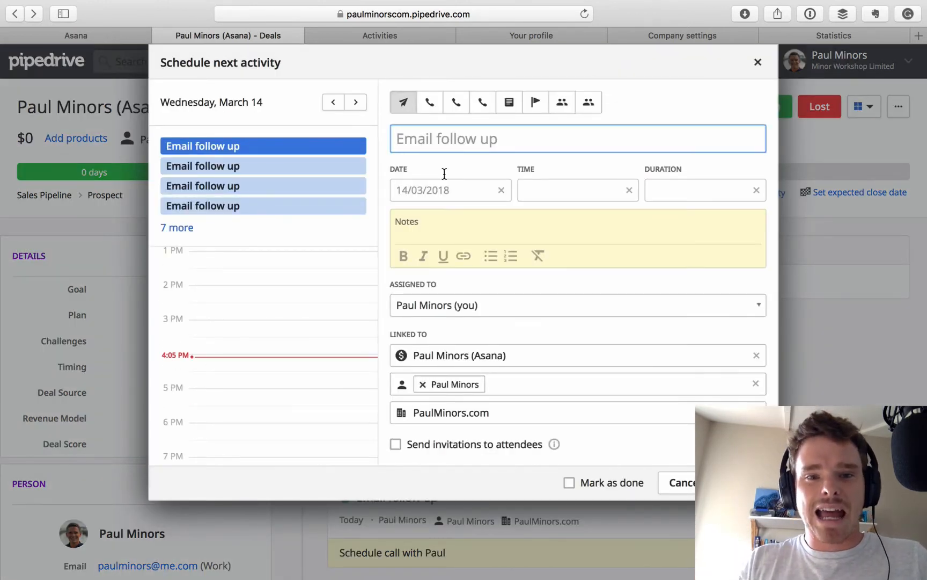
pyautogui.click(437, 191)
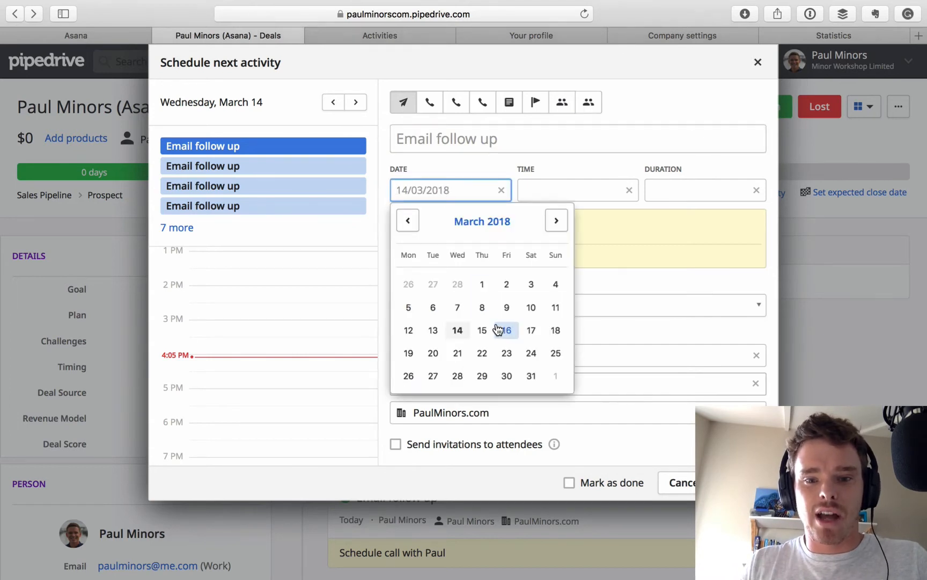
pyautogui.click(433, 354)
pyautogui.click(452, 218)
pyautogui.write('Fo')
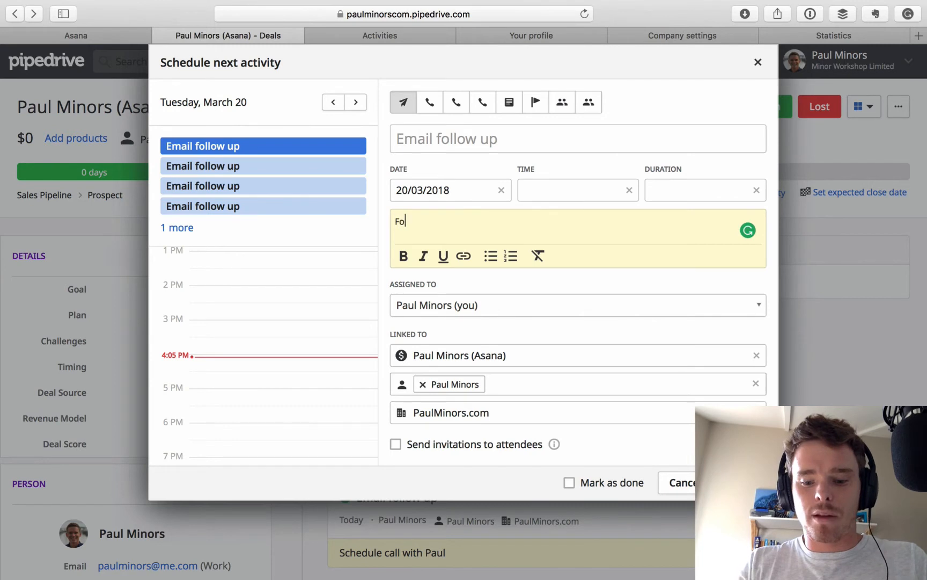
pyautogui.write('llow up with Paul ')
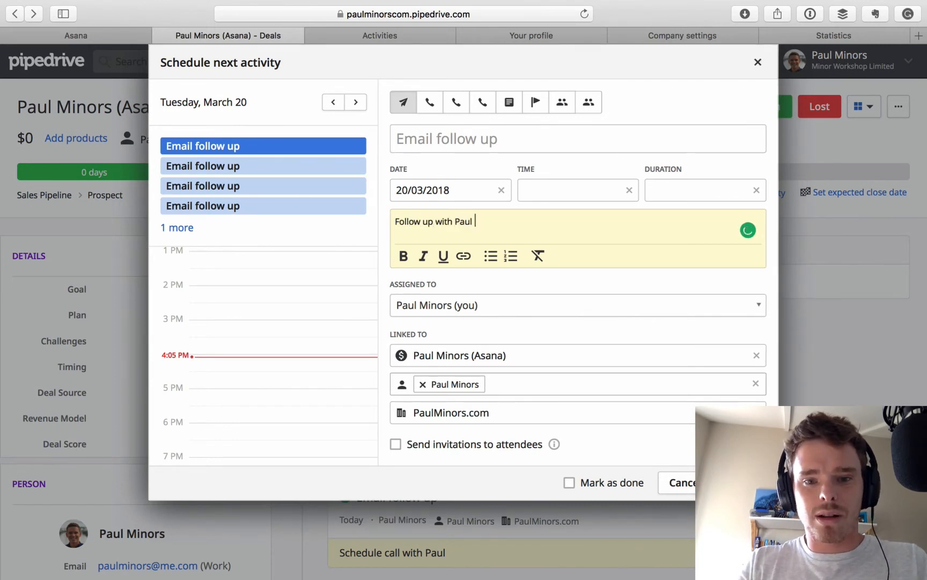
pyautogui.write('about the meeting')
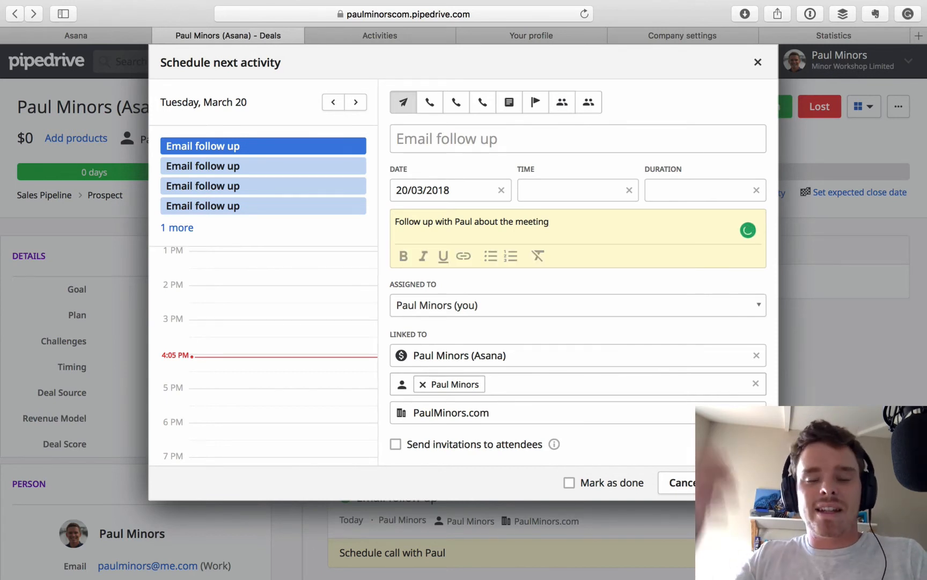
pyautogui.click(742, 483)
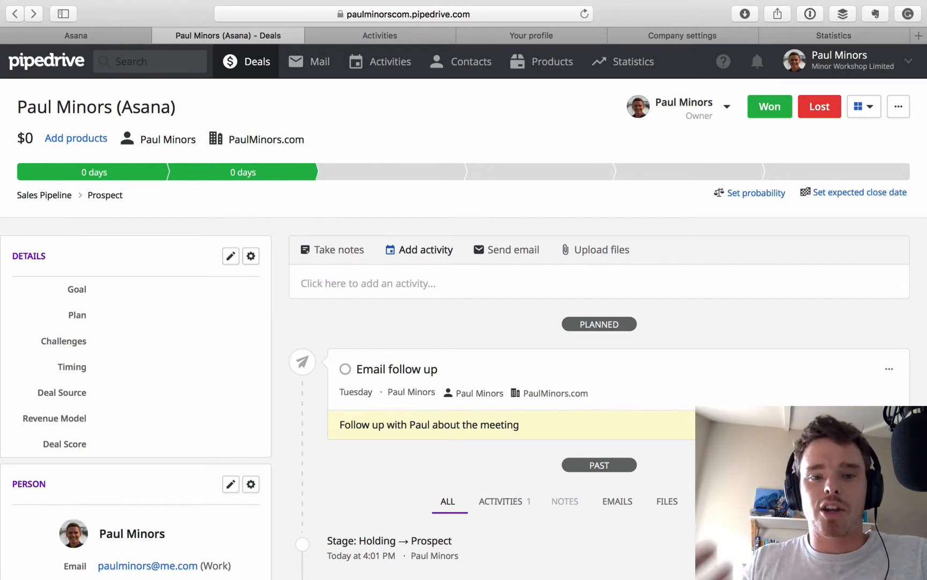
# - Move the deal to the Meeting Arranged stage and delete its planned email follow-up
pyautogui.click(431, 175)
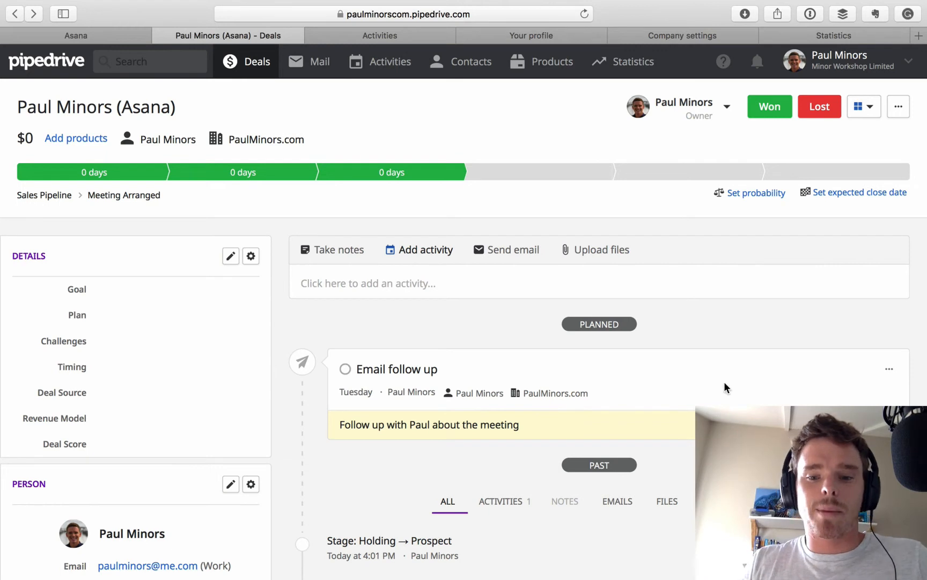
pyautogui.click(889, 370)
pyautogui.click(843, 428)
pyautogui.press('Return')
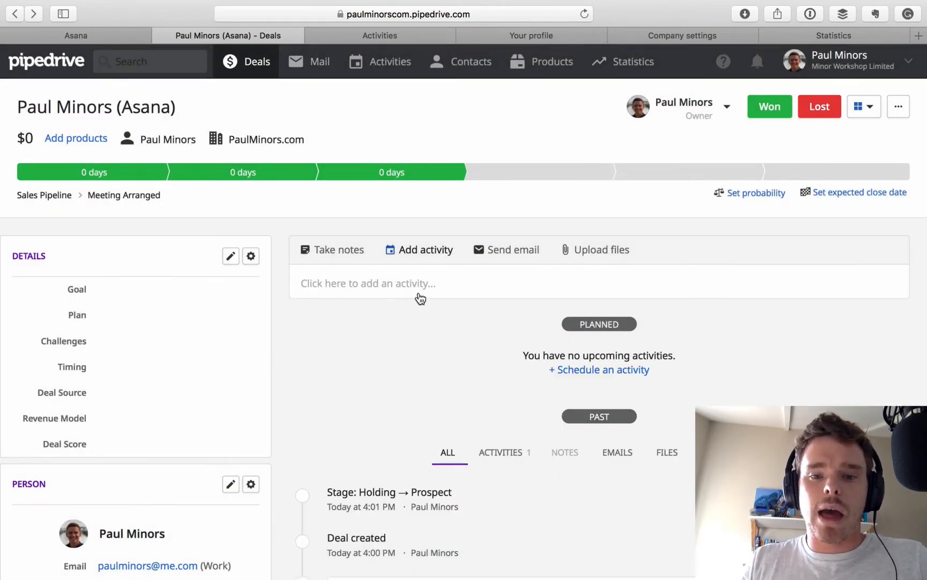
# - Start an Introductory call activity on the deal and open its date picker
pyautogui.click(420, 284)
pyautogui.click(572, 292)
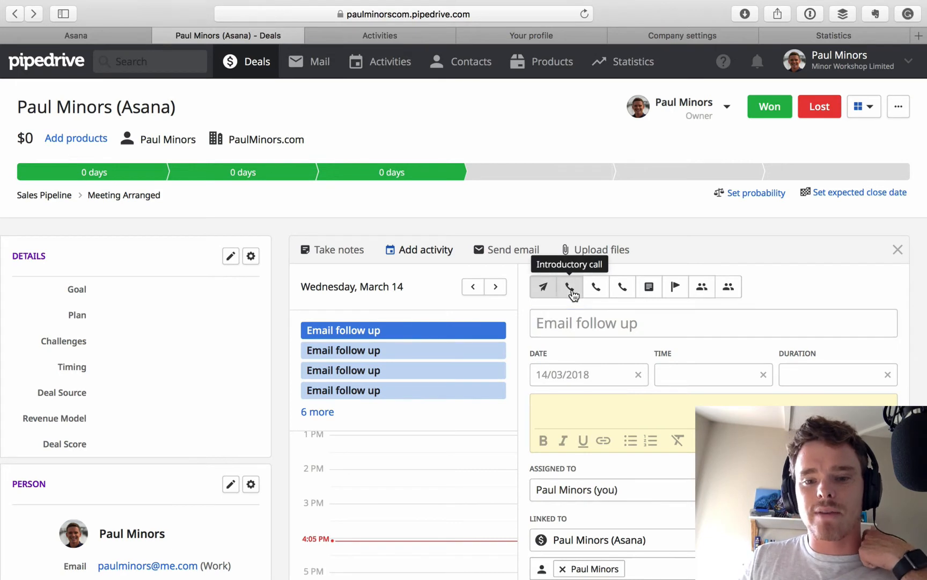
pyautogui.scroll(-3, 617, 343)
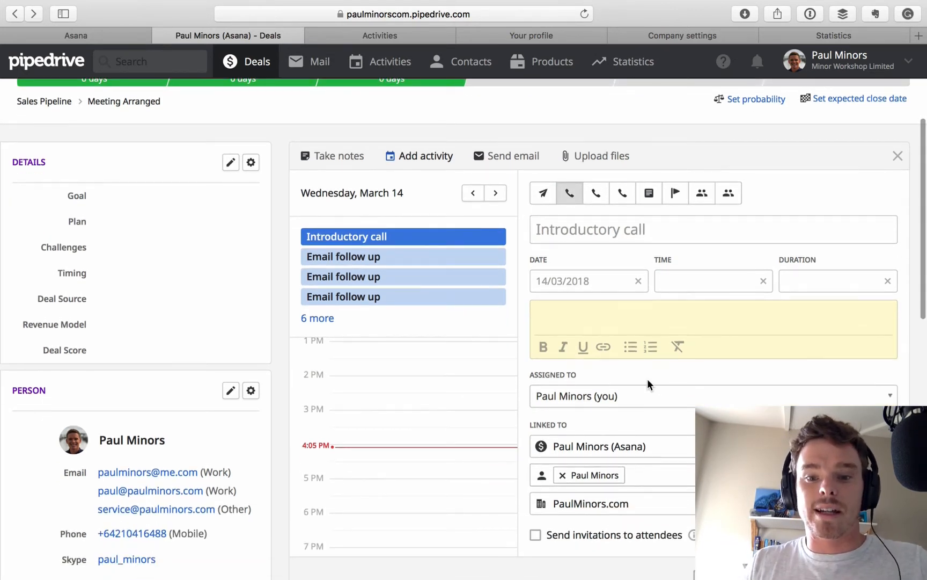
pyautogui.scroll(-1, 649, 384)
pyautogui.click(599, 248)
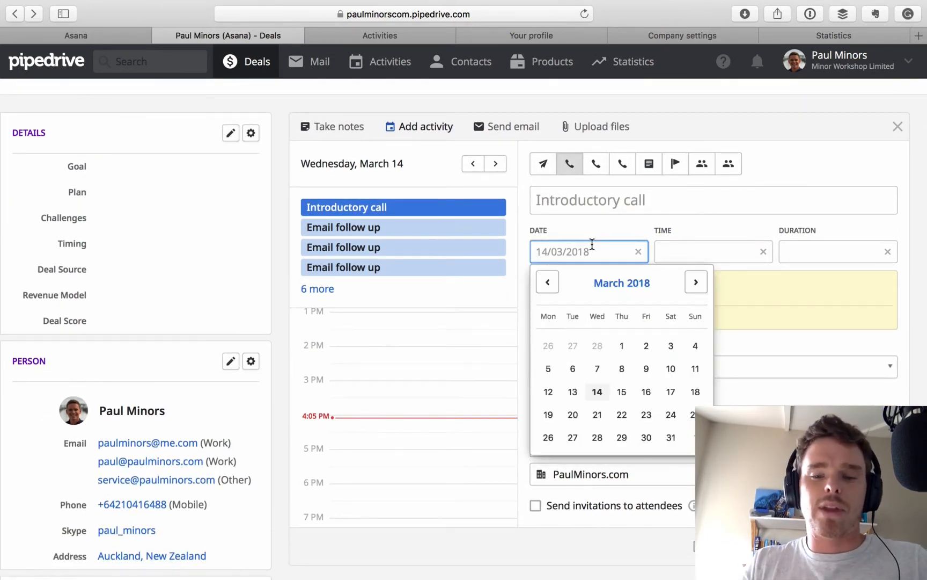
pyautogui.scroll(4, 590, 244)
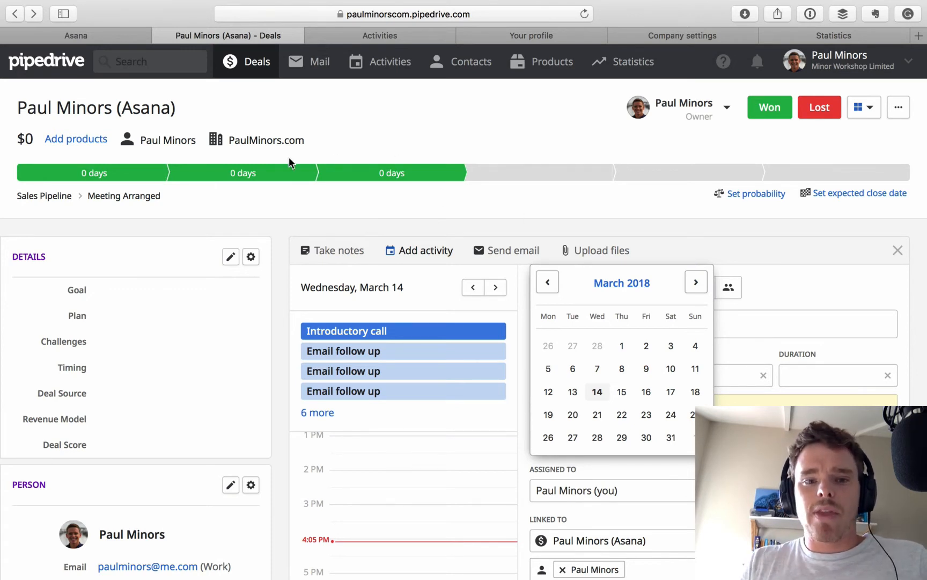
# - View the lost reasons offered when marking the deal as lost, leaving the deal open
pyautogui.moveTo(479, 181)
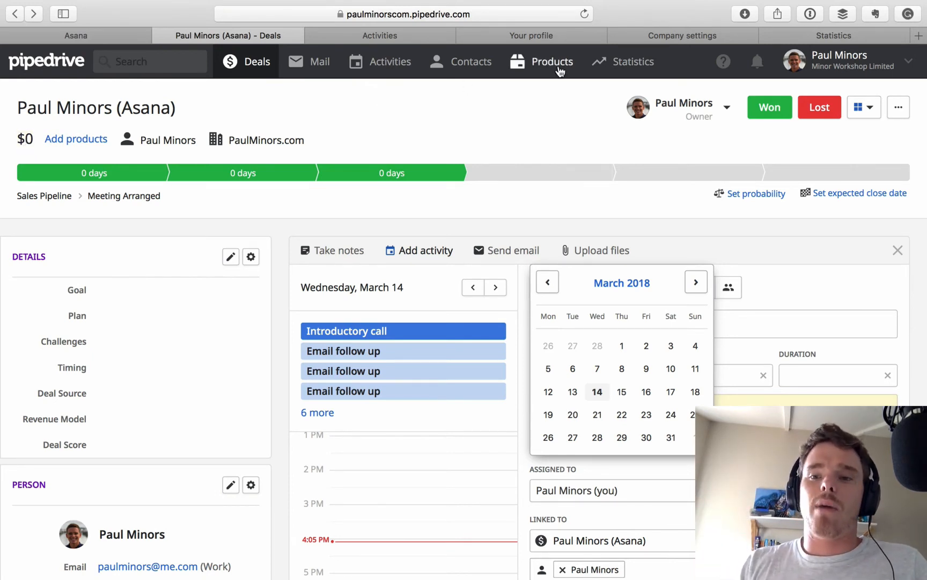
pyautogui.click(819, 107)
pyautogui.click(475, 117)
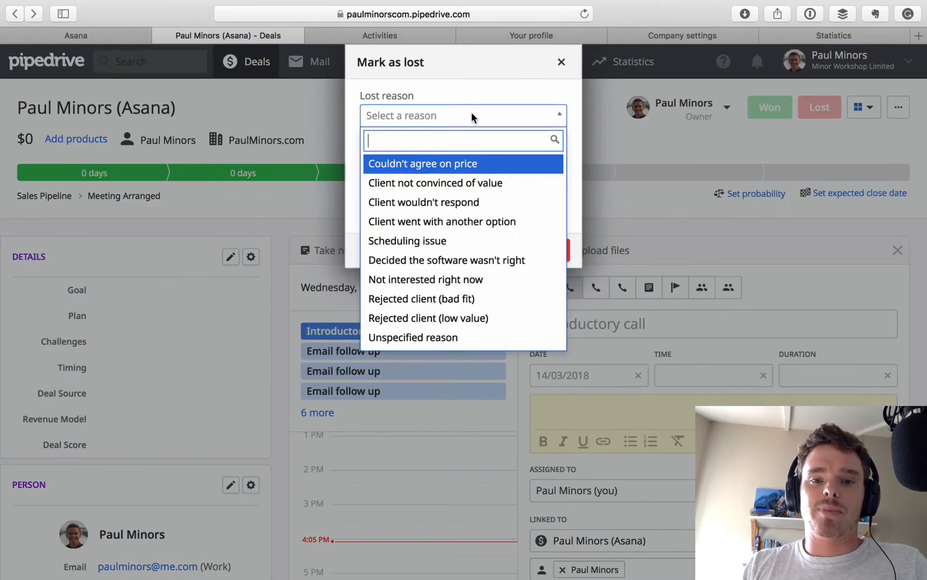
pyautogui.click(476, 95)
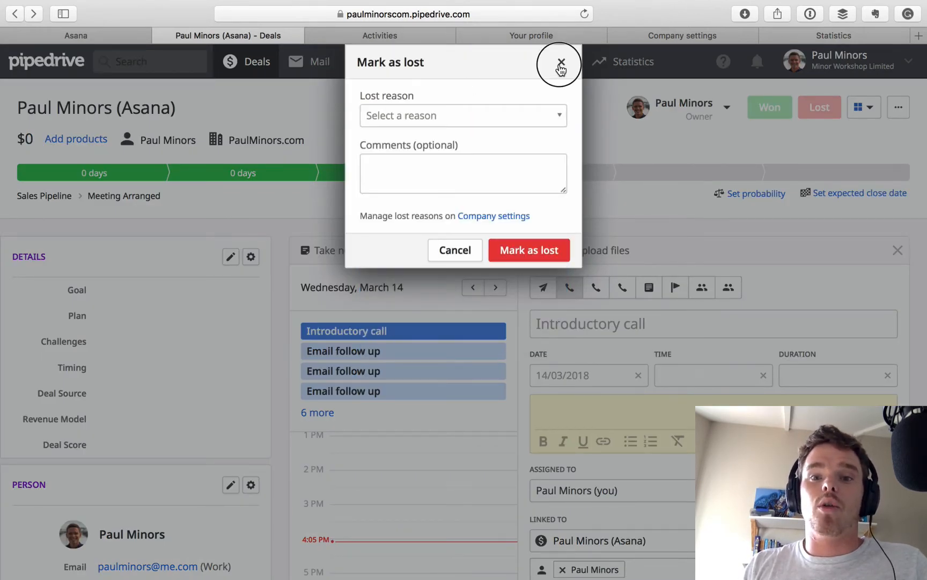
pyautogui.click(560, 63)
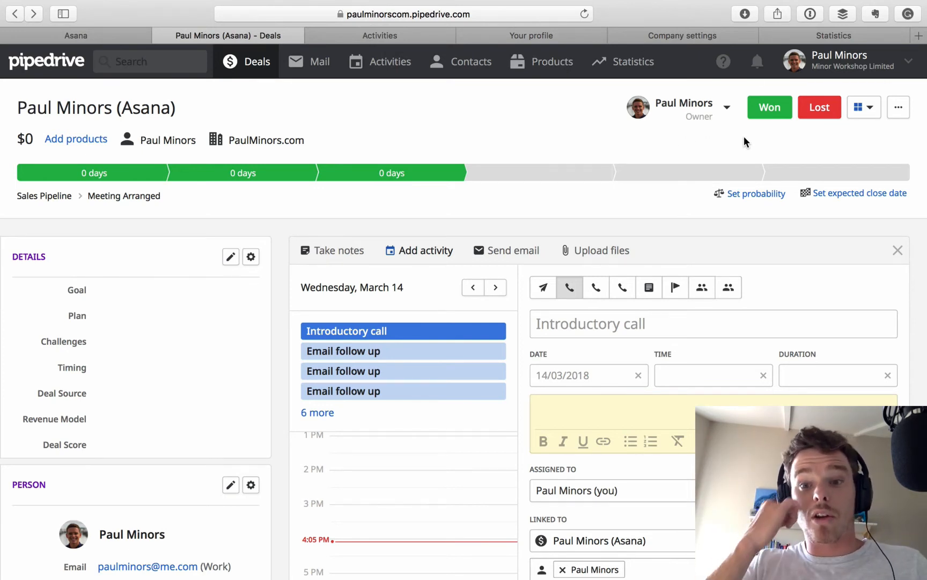
# - Review the predefined lost reasons in the company settings and return to the deal
pyautogui.moveTo(926, 1)
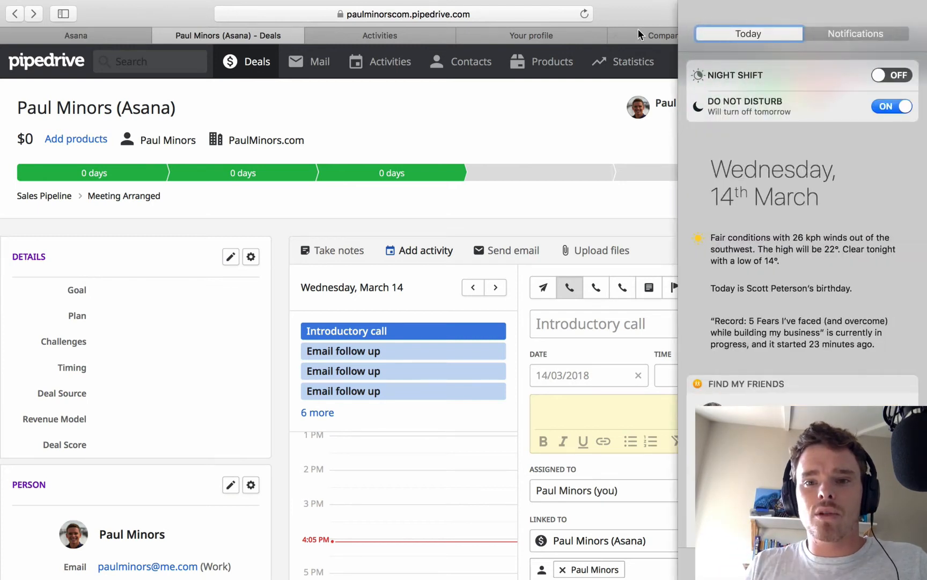
pyautogui.click(638, 33)
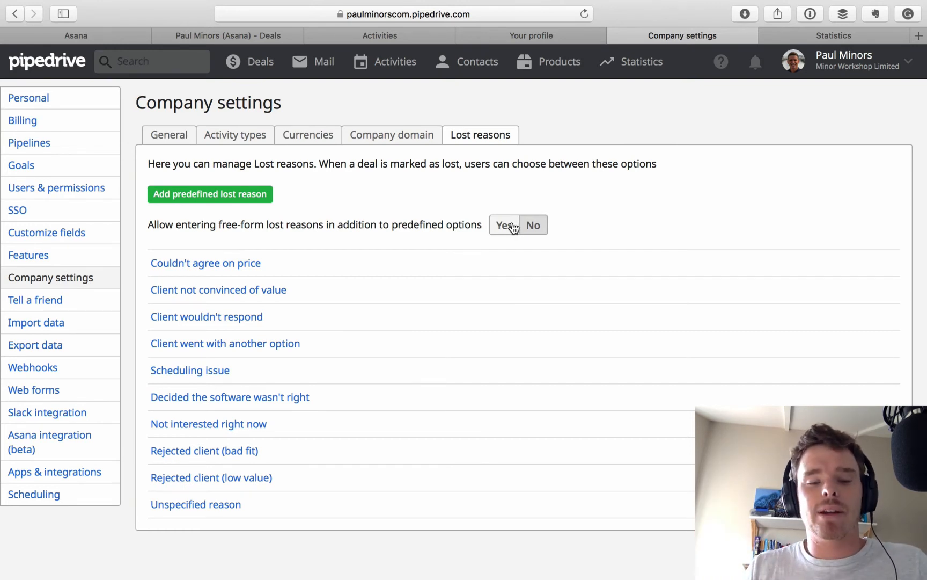
pyautogui.click(578, 39)
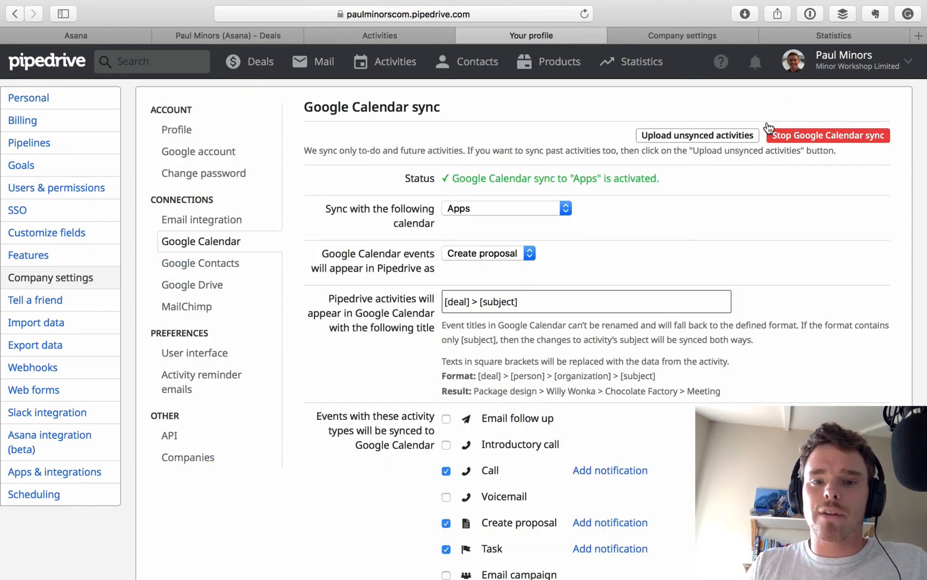
pyautogui.click(268, 38)
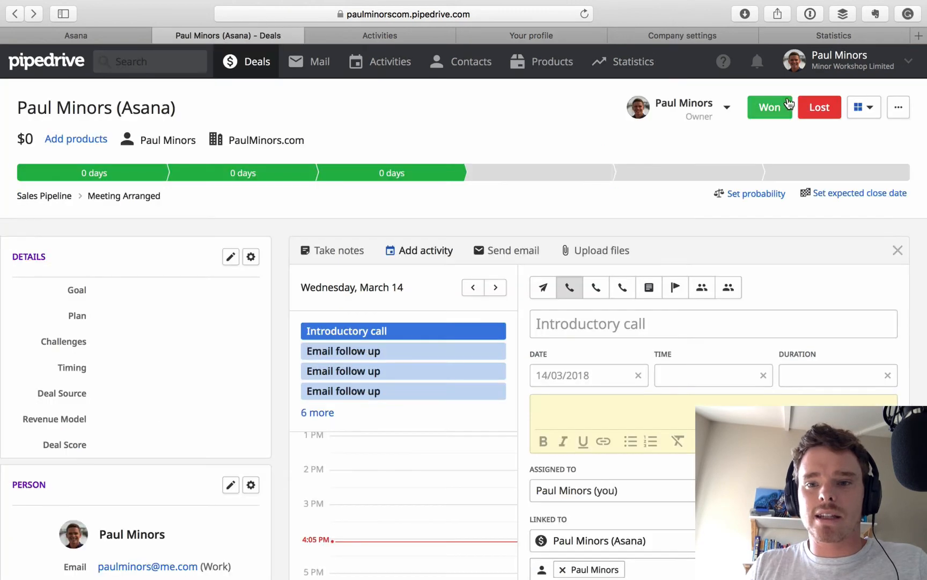
# - Open the lost reason choices for the deal and examine last year's lost deals statistics by reason
pyautogui.click(817, 110)
pyautogui.click(493, 120)
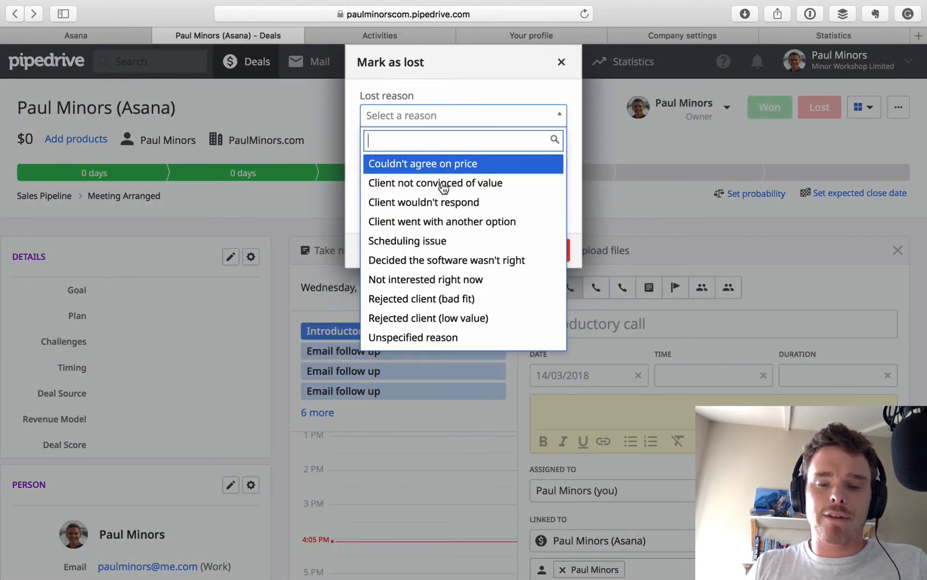
pyautogui.click(801, 36)
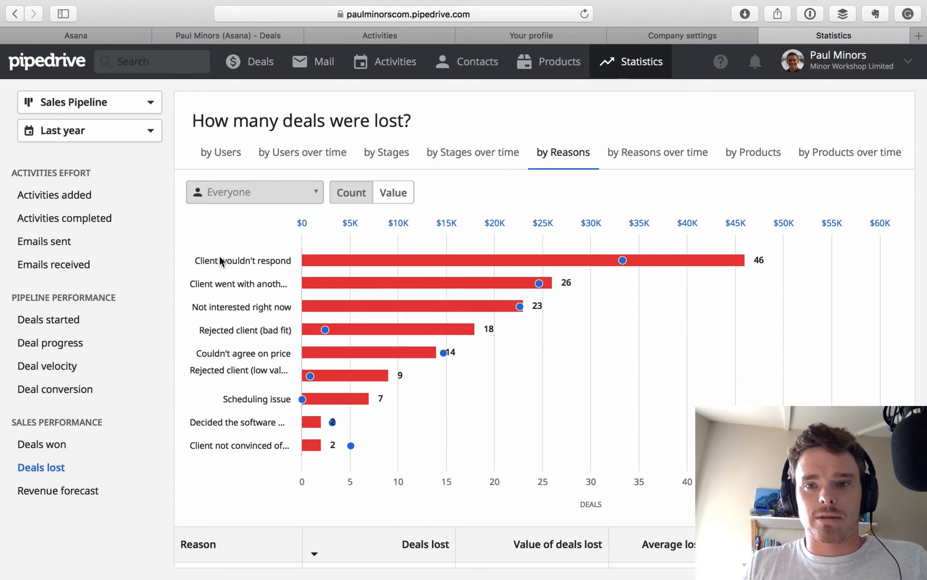
# - Compare the predefined lost reasons in the company settings and the deal's reason choices with last year's lost deals statistics
pyautogui.click(665, 37)
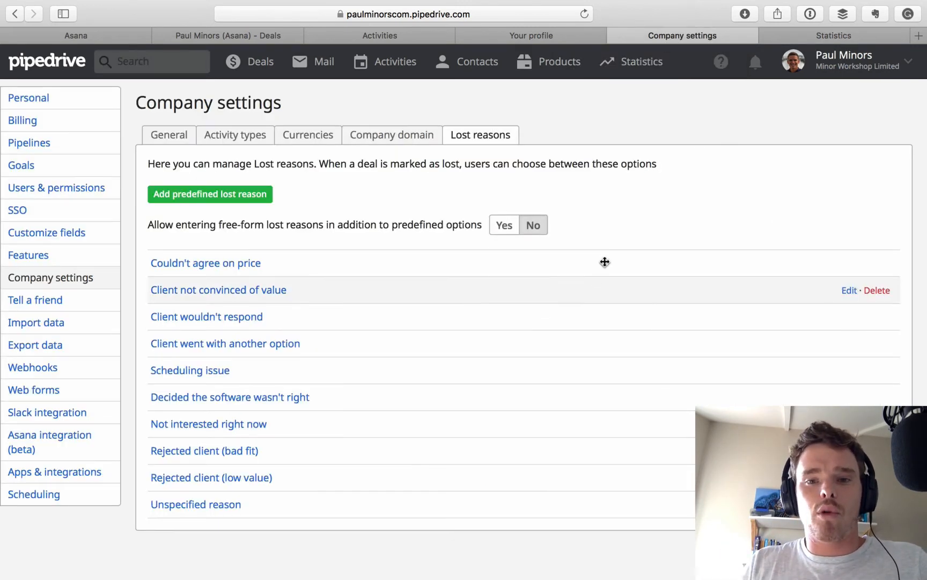
pyautogui.click(256, 37)
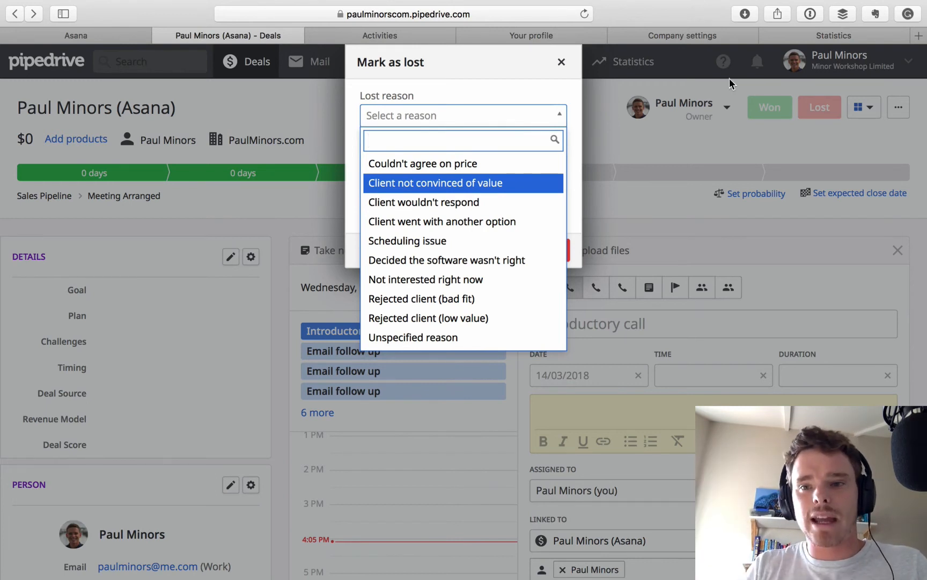
pyautogui.click(823, 34)
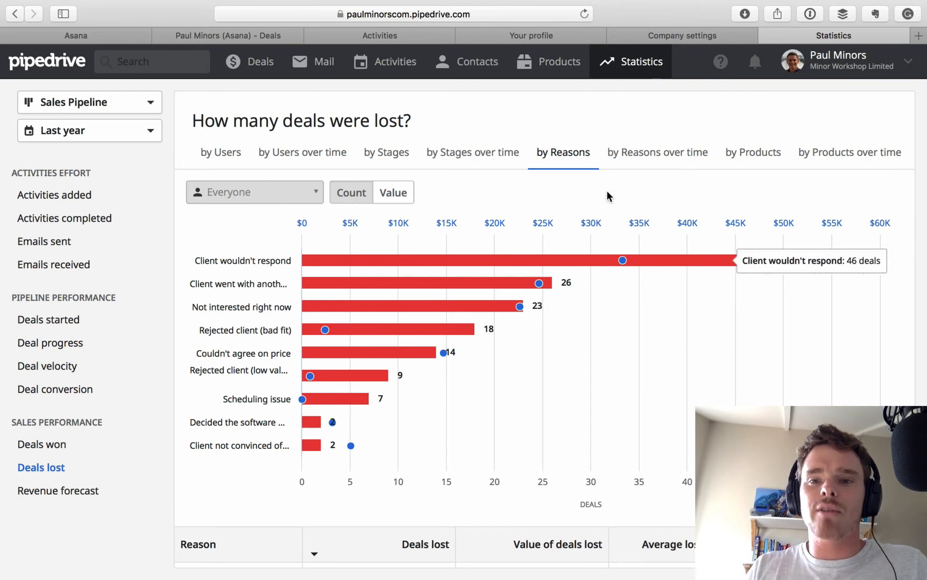
pyautogui.click(652, 35)
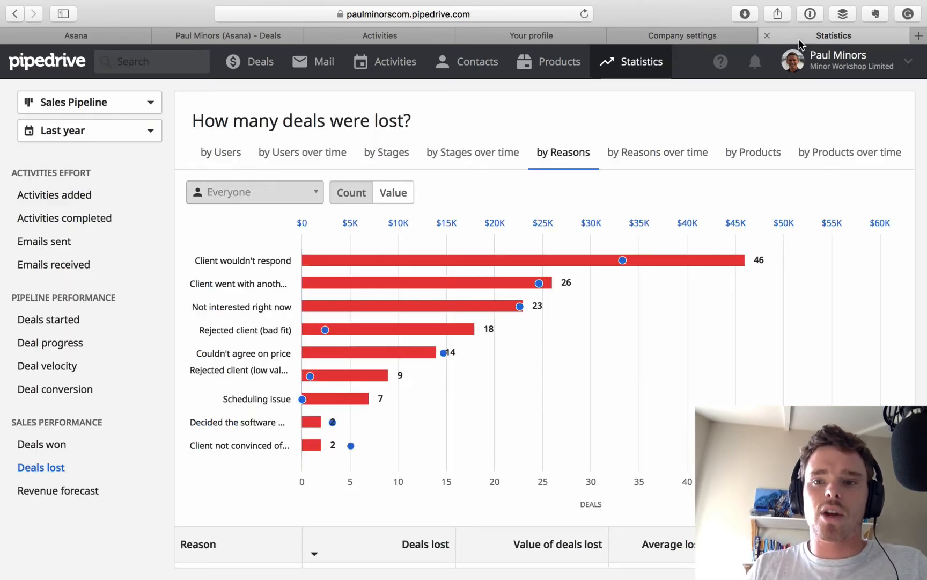
pyautogui.click(799, 41)
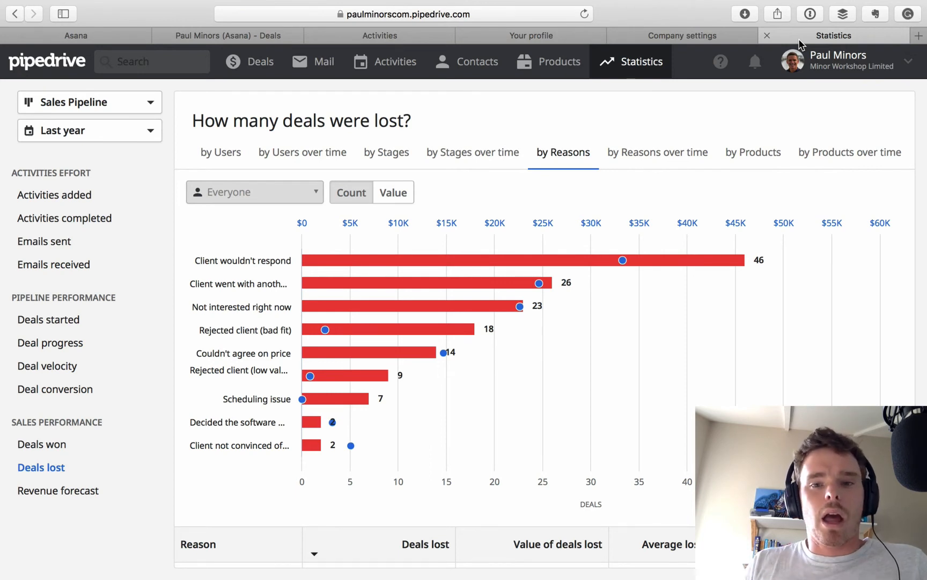
pyautogui.click(692, 37)
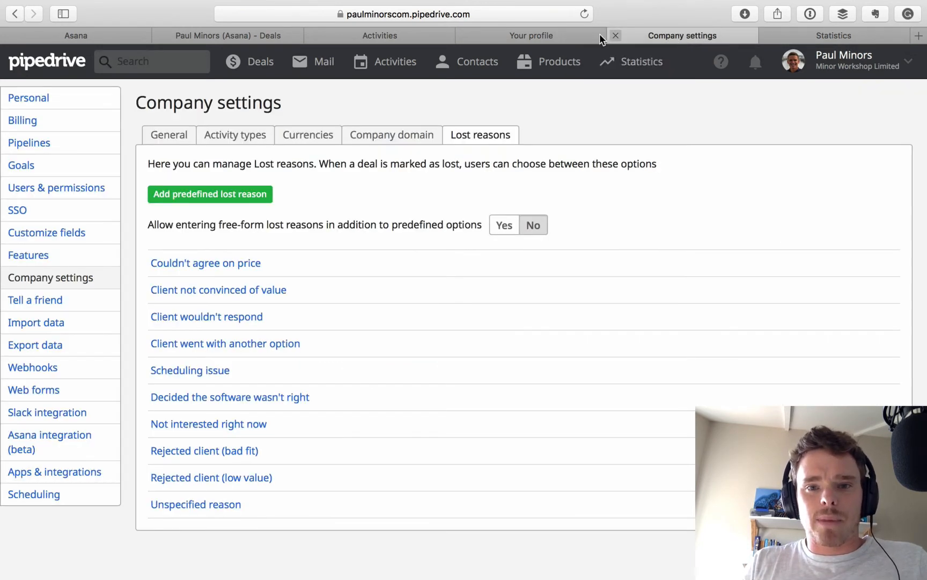
# - Review the Google Calendar sync settings in the profile, including the synced activity types, alongside tomorrow's activities list
pyautogui.click(558, 30)
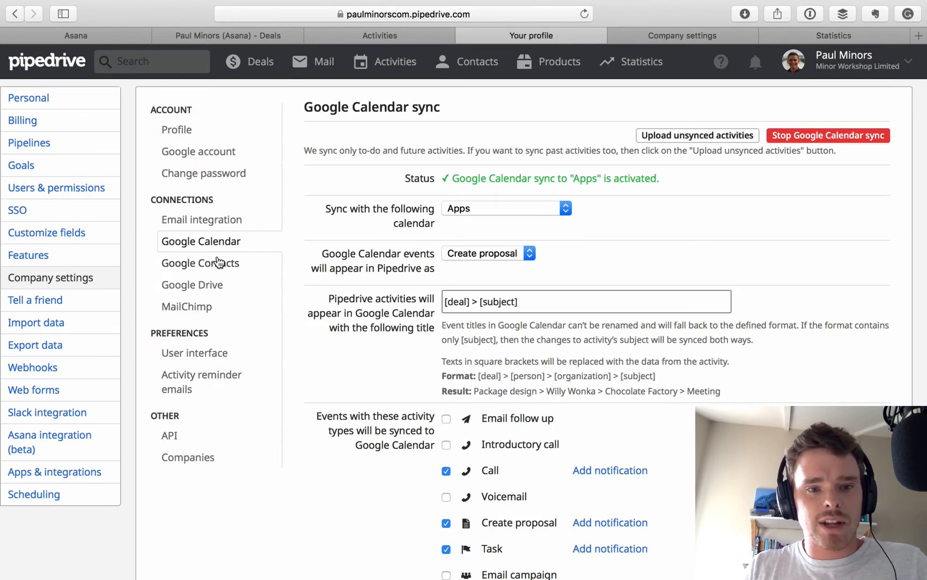
pyautogui.scroll(-2, 540, 360)
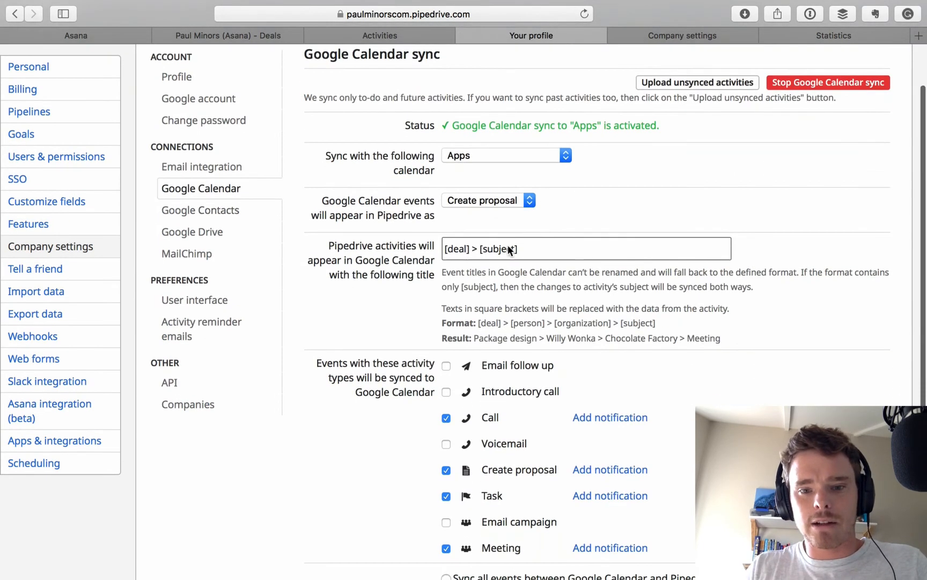
pyautogui.scroll(-4, 574, 274)
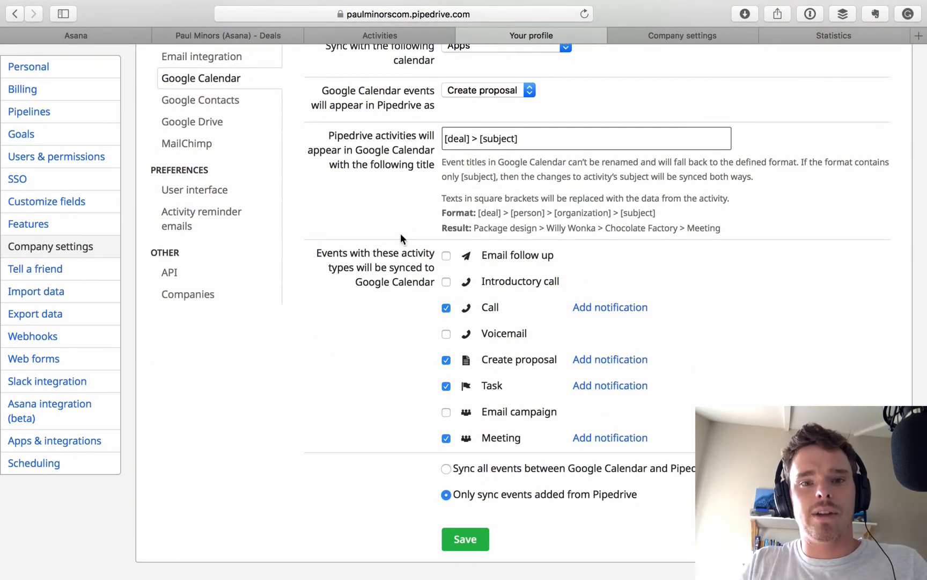
pyautogui.click(374, 35)
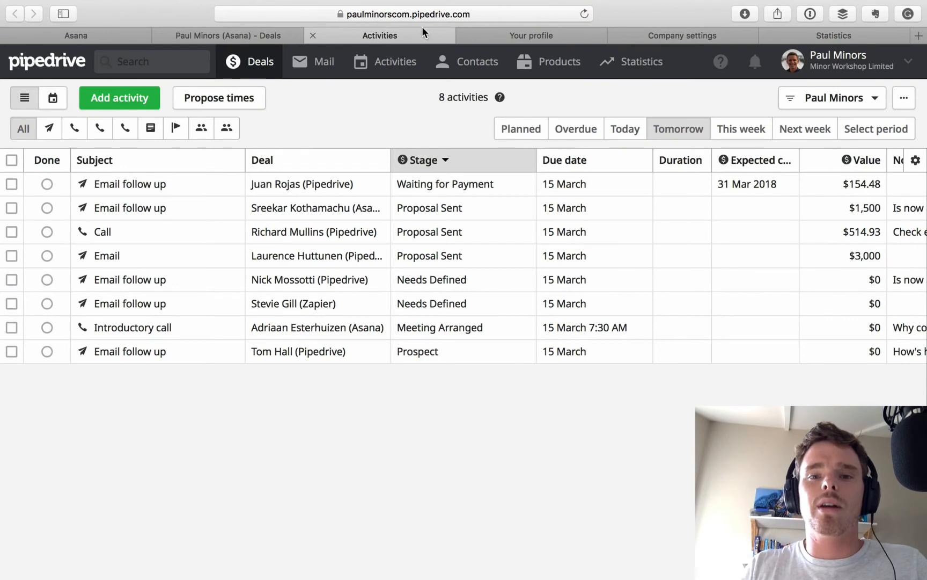
pyautogui.click(505, 36)
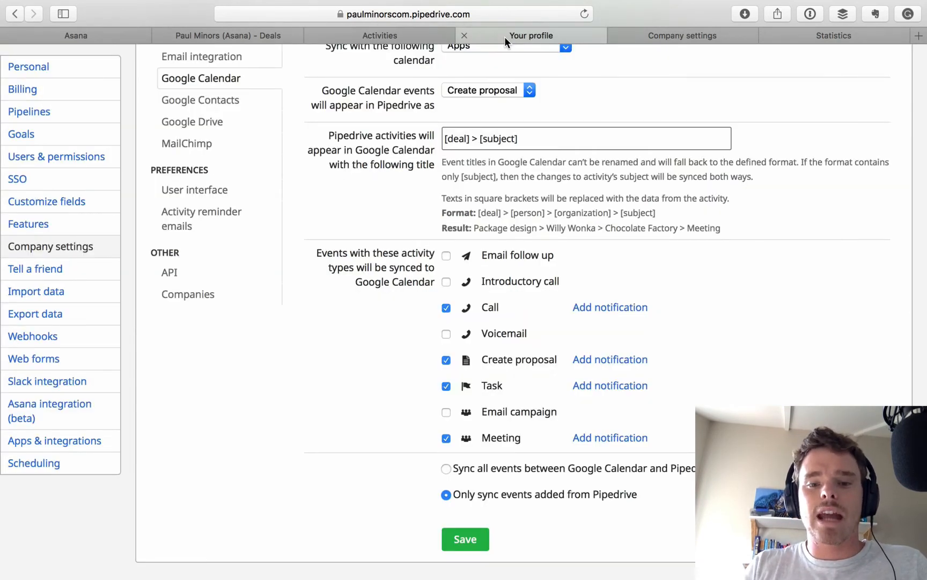
pyautogui.scroll(-1, 443, 302)
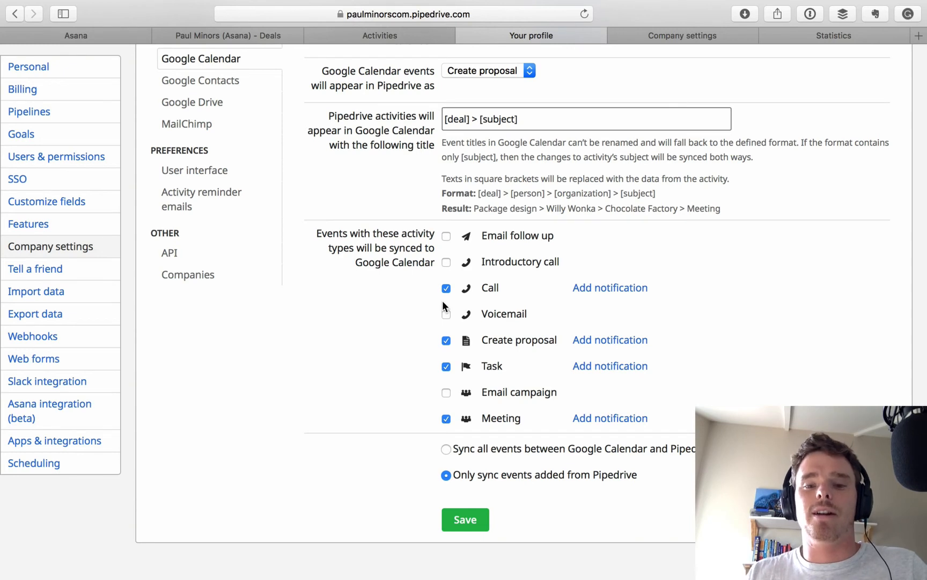
pyautogui.scroll(1, 443, 300)
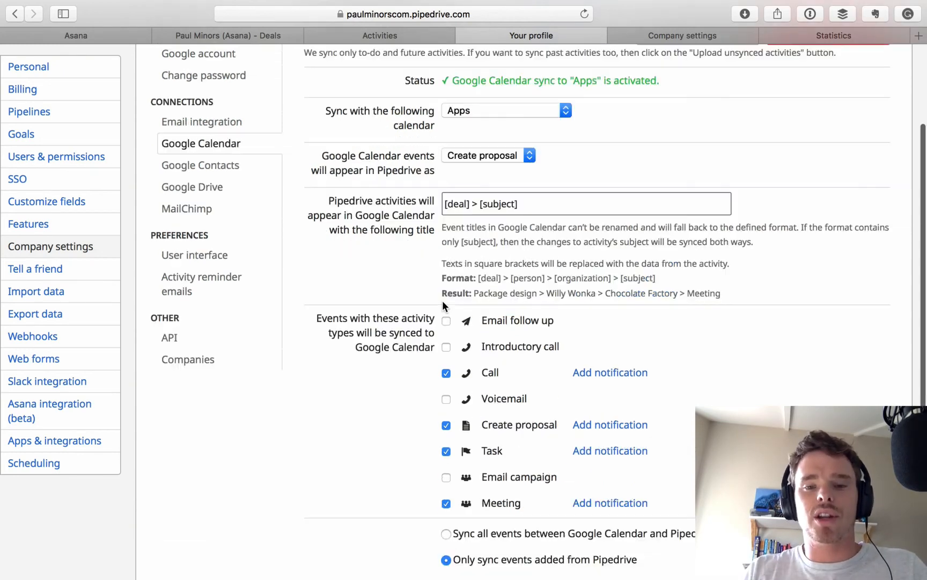
pyautogui.scroll(-1, 442, 300)
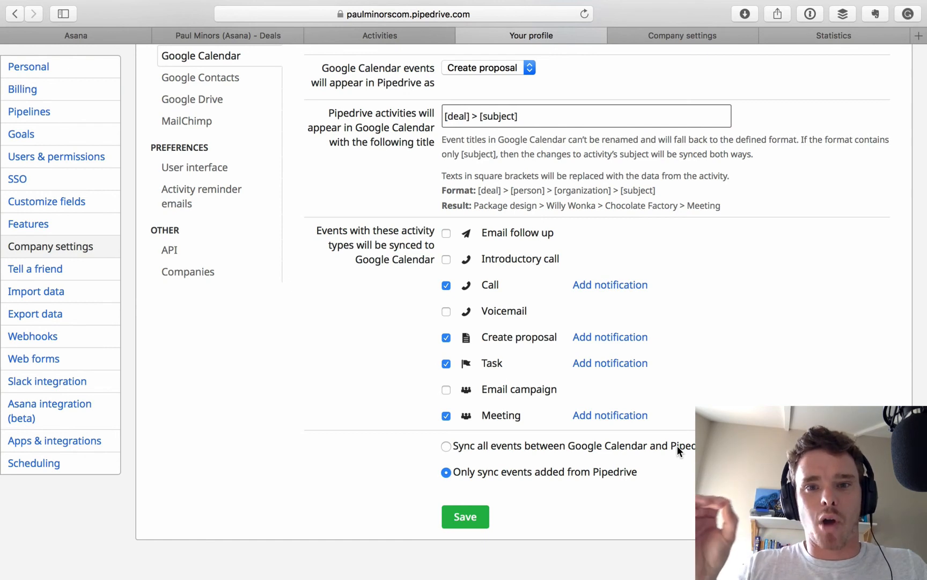
pyautogui.scroll(3, 678, 451)
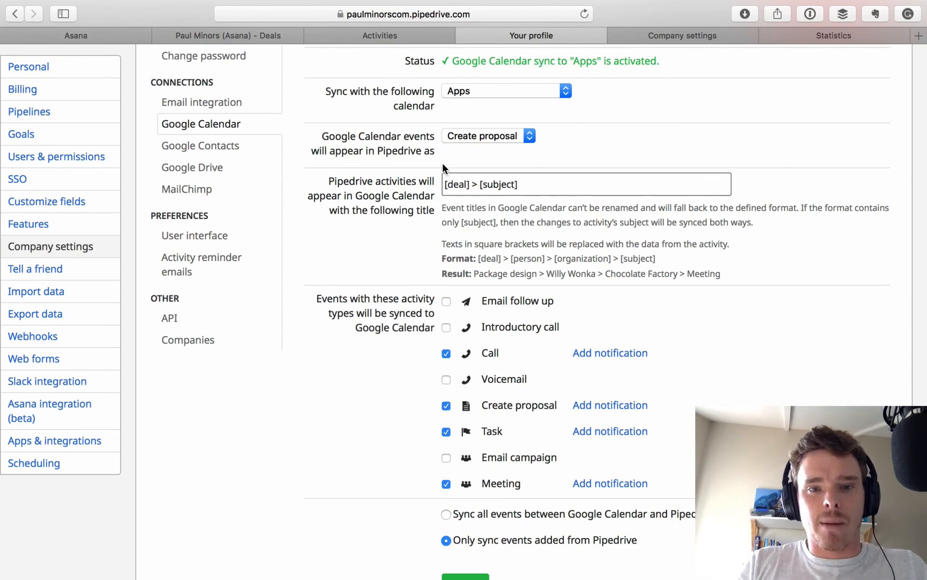
# - Examine the setting for how Google Calendar events appear in Pipedrive, keeping Create proposal selected
pyautogui.moveTo(319, 137); pyautogui.dragTo(432, 149)
pyautogui.click(433, 148)
pyautogui.click(513, 137)
pyautogui.click(566, 145)
pyautogui.scroll(-3, 546, 180)
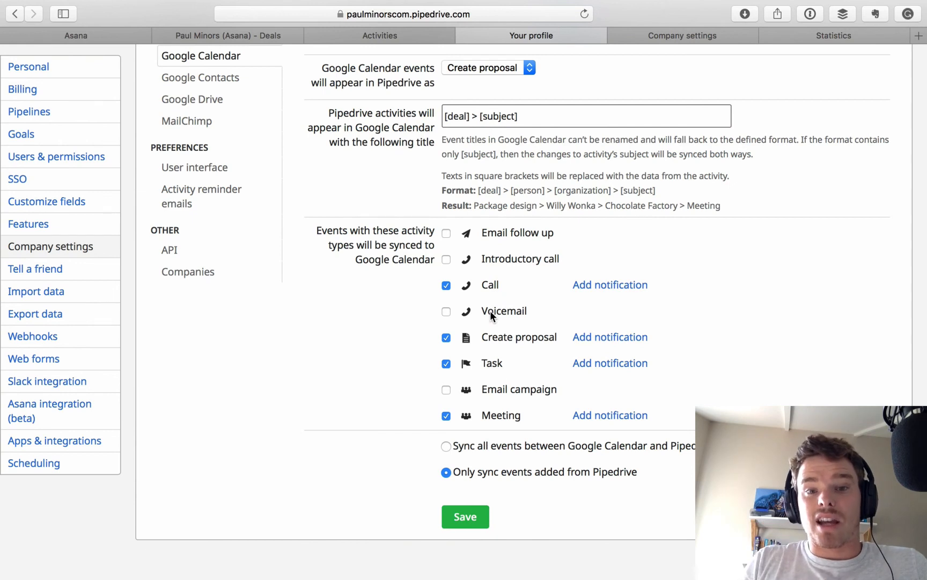
# - Check tomorrow's activities and examine the option to only sync events added from Pipedrive in the Google Calendar settings
pyautogui.click(413, 37)
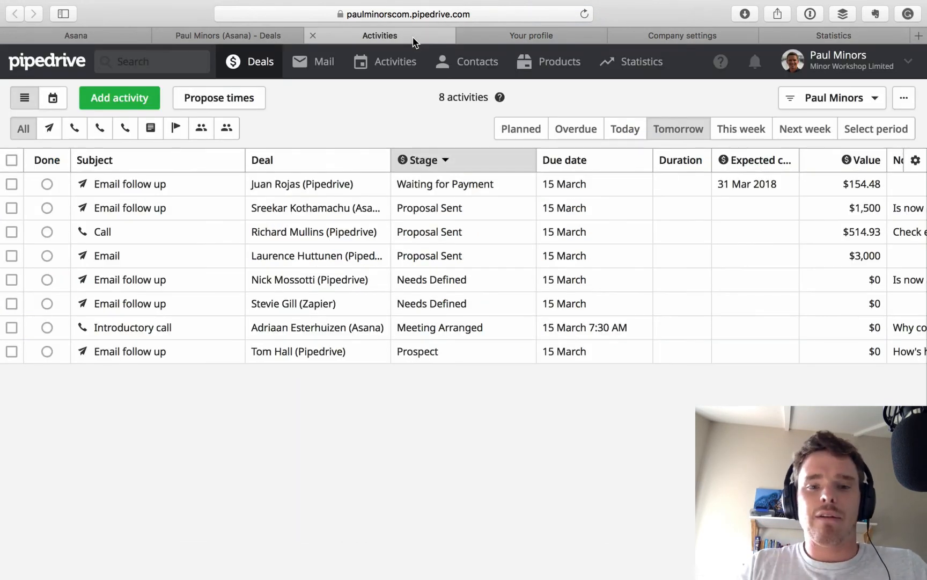
pyautogui.click(561, 33)
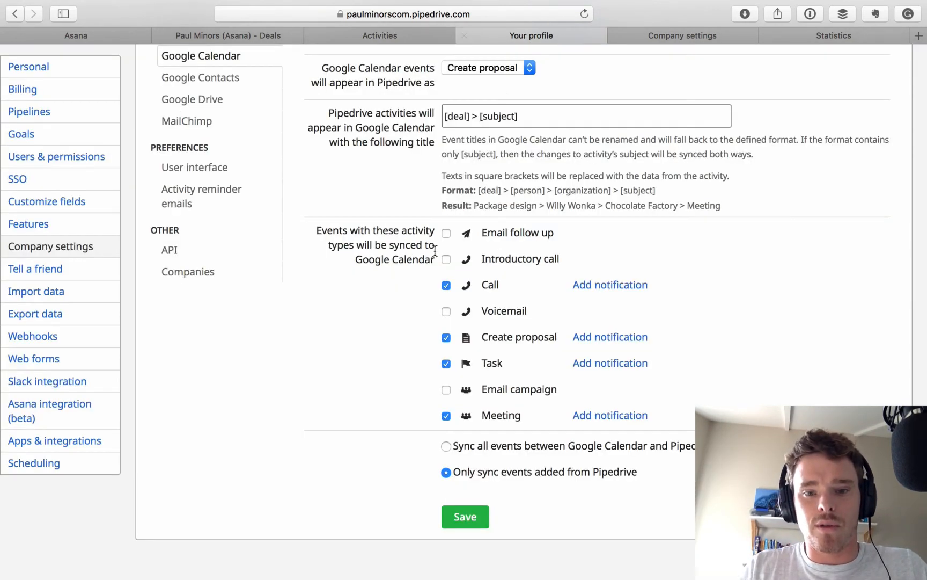
pyautogui.click(457, 475)
pyautogui.moveTo(457, 477); pyautogui.dragTo(600, 473)
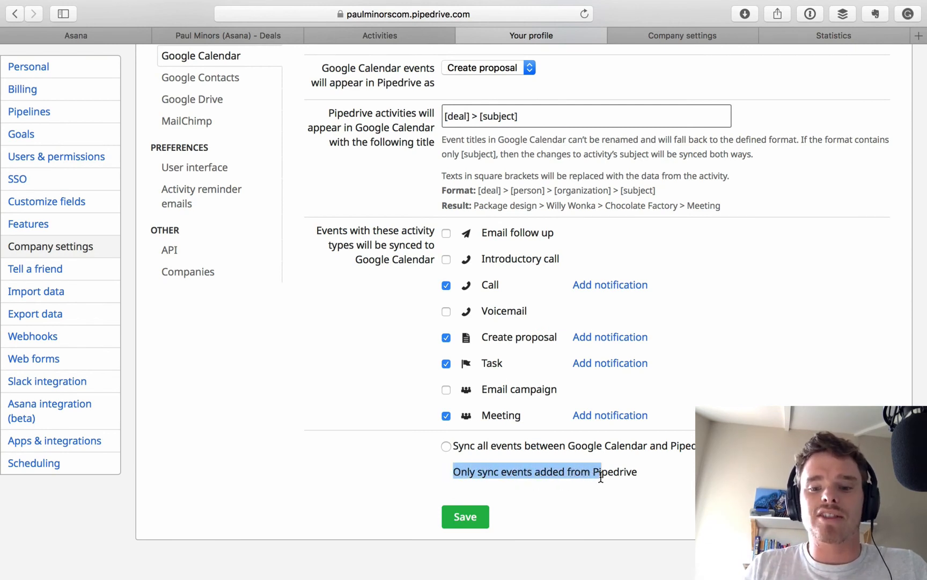
pyautogui.click(600, 472)
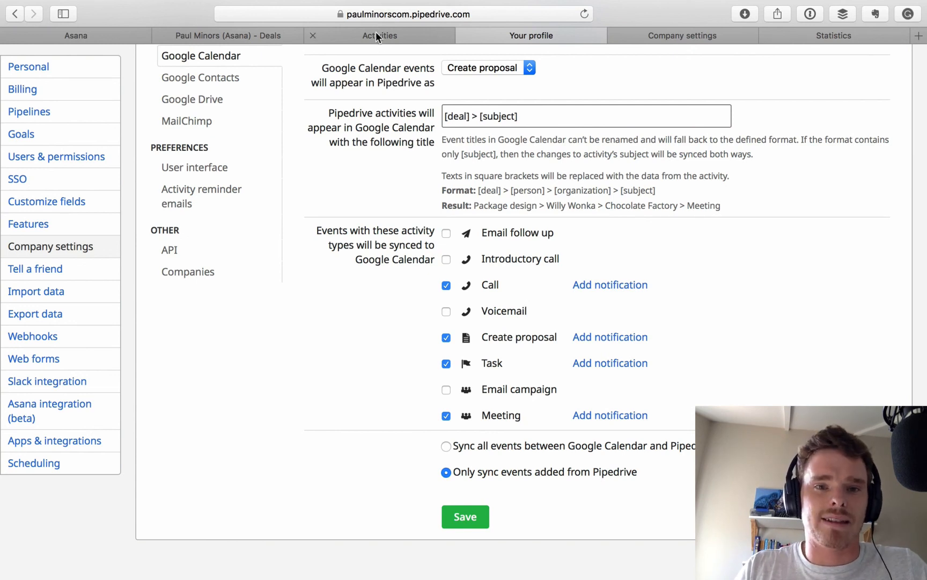
pyautogui.scroll(5, 556, 232)
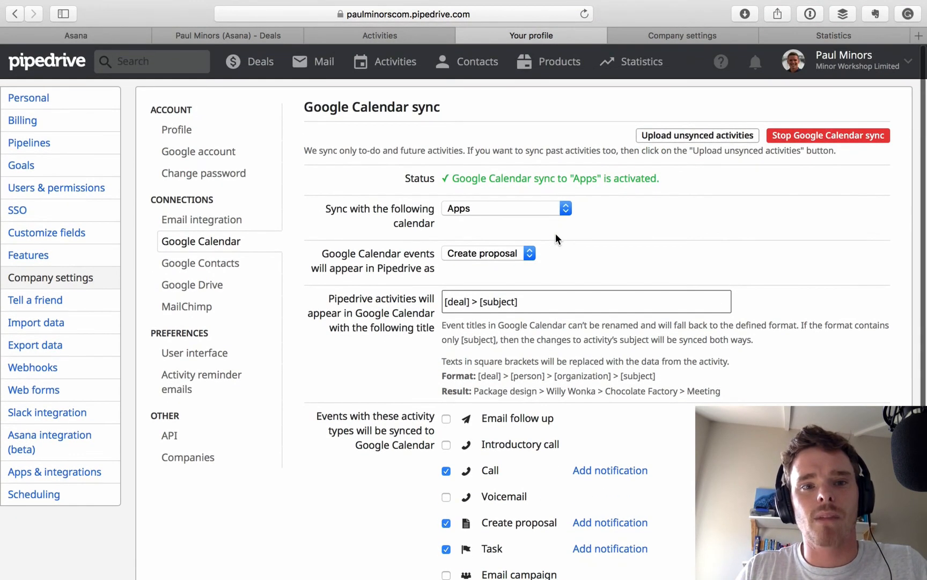
# - Close the deal's lost reason dialog and unsaved Introductory call form, and return to tomorrow's activities list
pyautogui.click(247, 33)
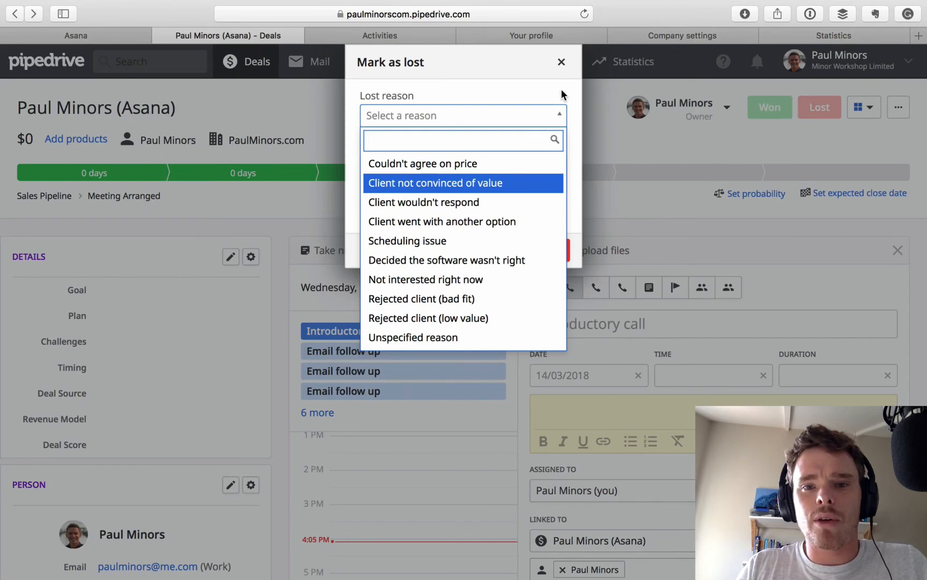
pyautogui.click(564, 63)
pyautogui.click(563, 63)
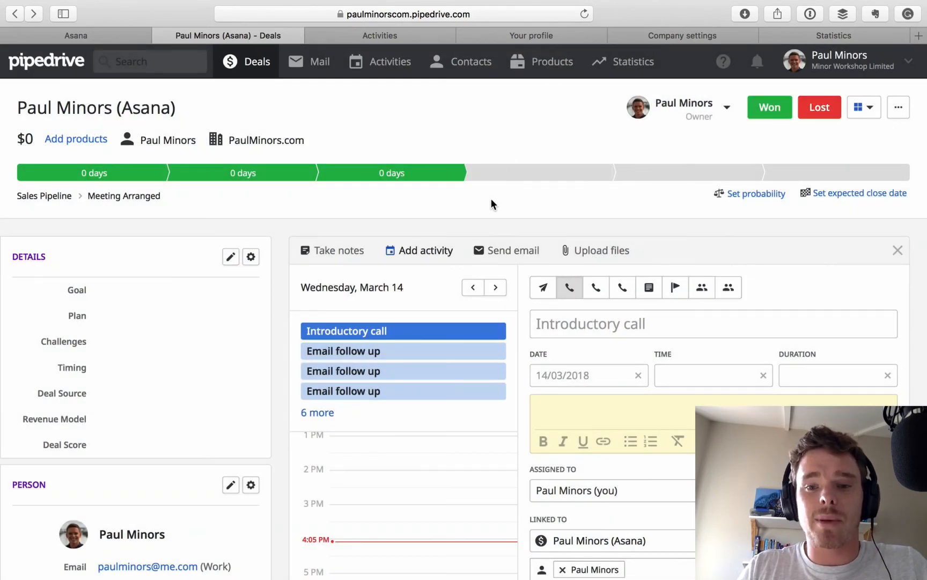
pyautogui.click(898, 250)
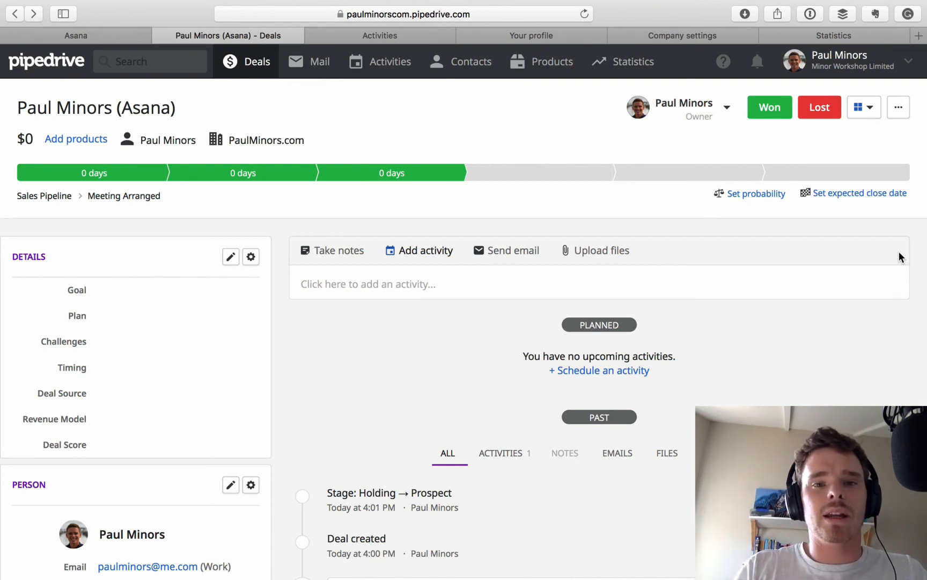
pyautogui.click(396, 37)
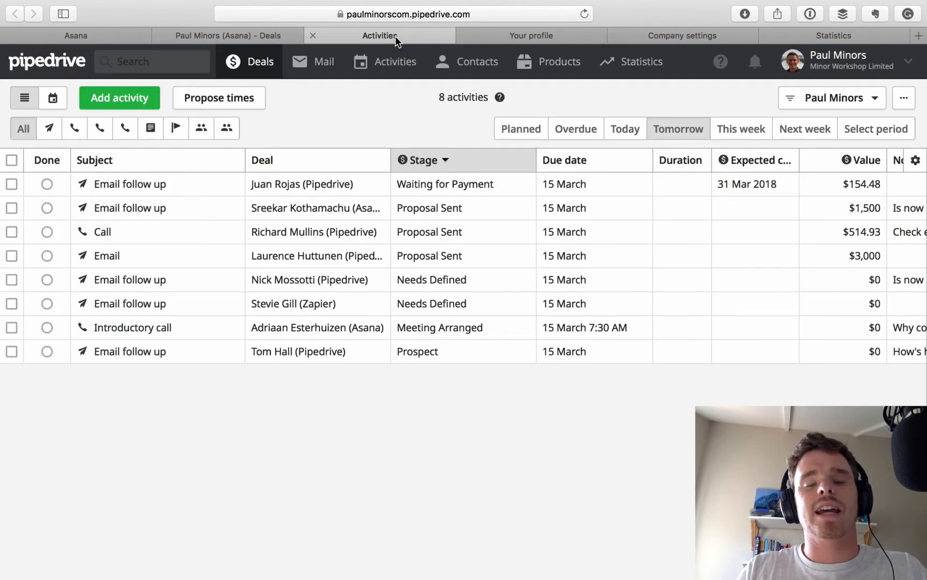